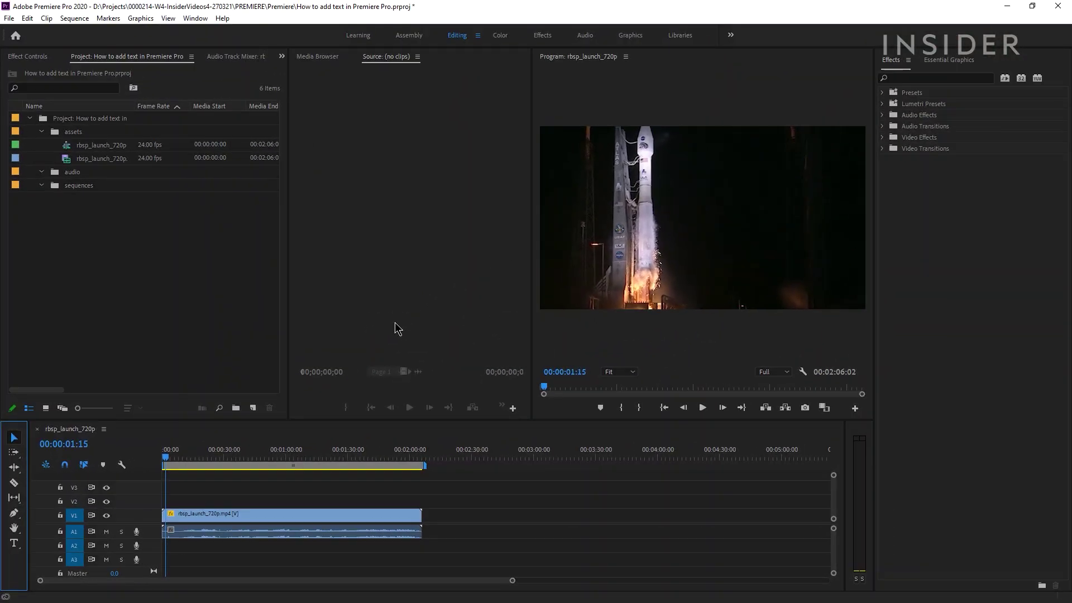
- Switch to the Type tool with the rbsp_launch_720p sequence open
key(t)
- Draw a text box over the video frame and lengthen the new V2 graphic clip
mouse_move(564, 149)
mouse_down()
mouse_move(854, 286)
mouse_move(843, 282)
mouse_up()
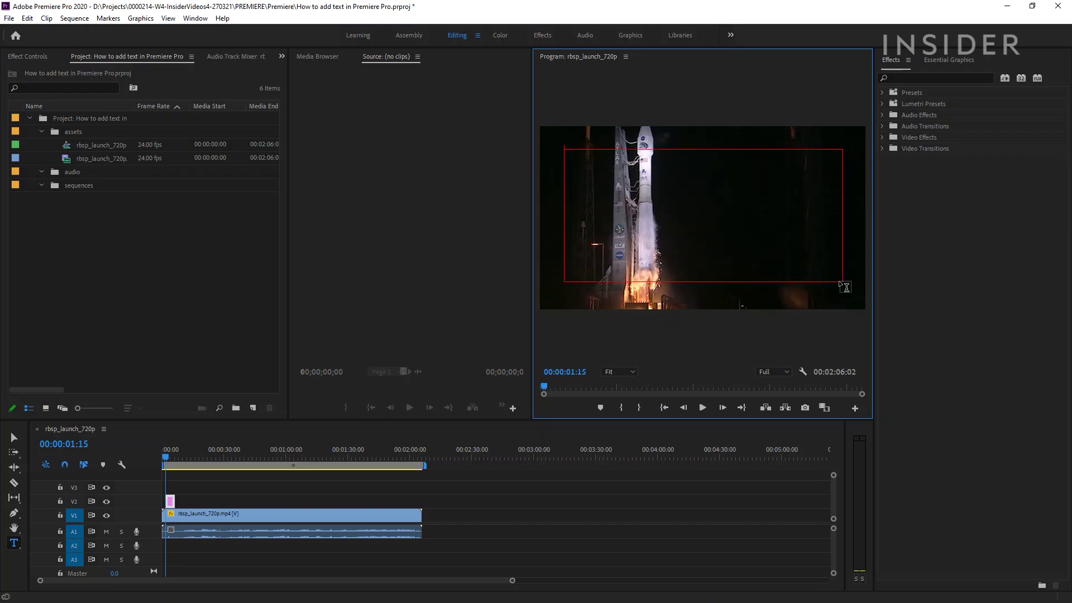
drag(174, 501, 182, 501)
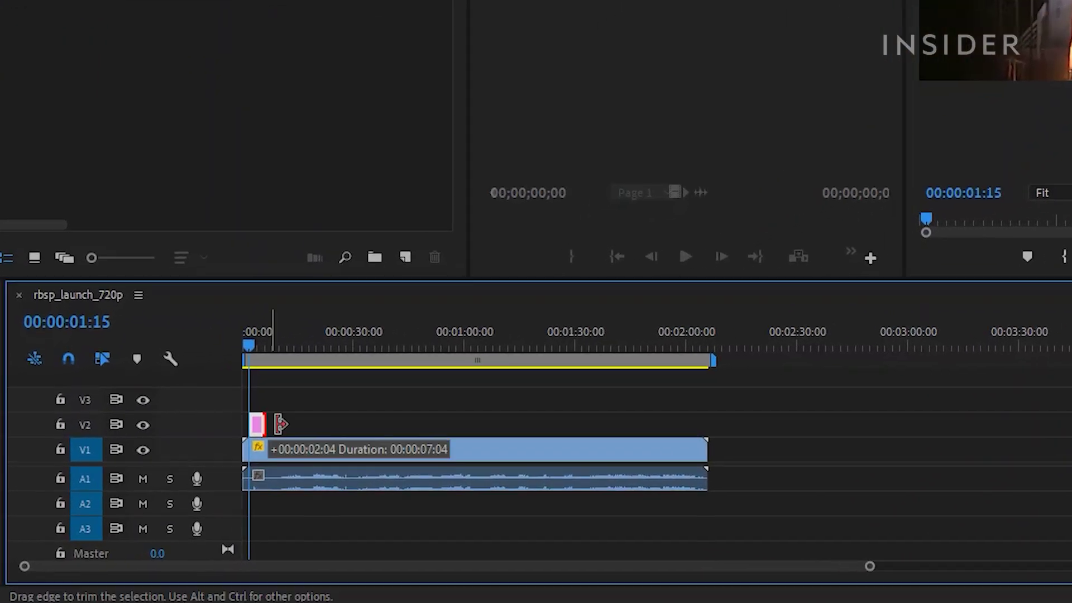
mouse_move(280, 424)
mouse_down()
mouse_move(347, 423)
mouse_move(277, 424)
mouse_up()
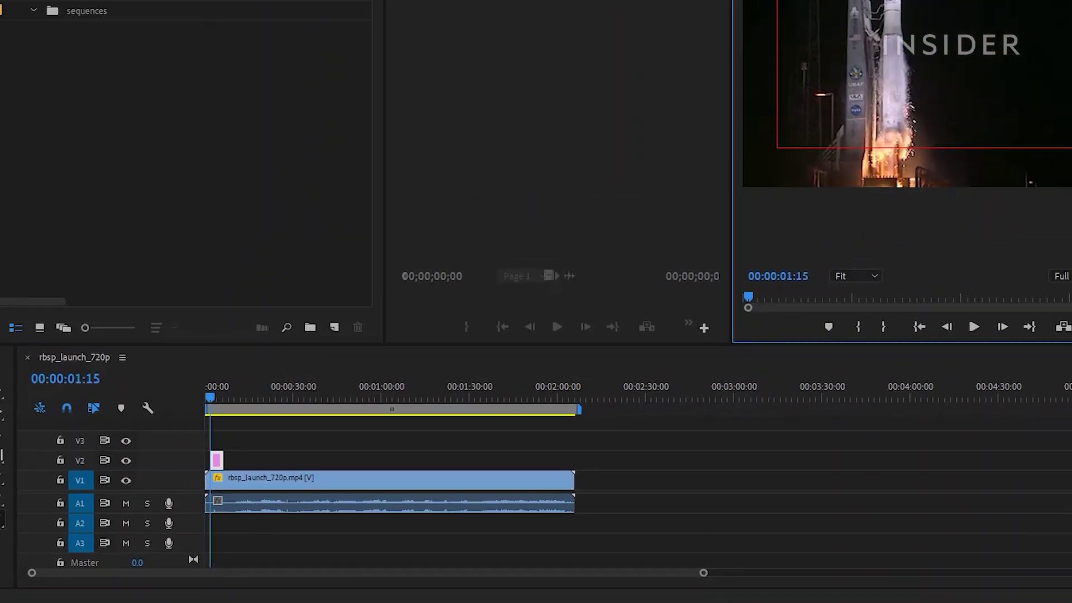
- Type the two-line title 'Space Explorers' / 'Part I' in the frame
key(t)
drag(845, 287, 844, 283)
text(Space Explorers)
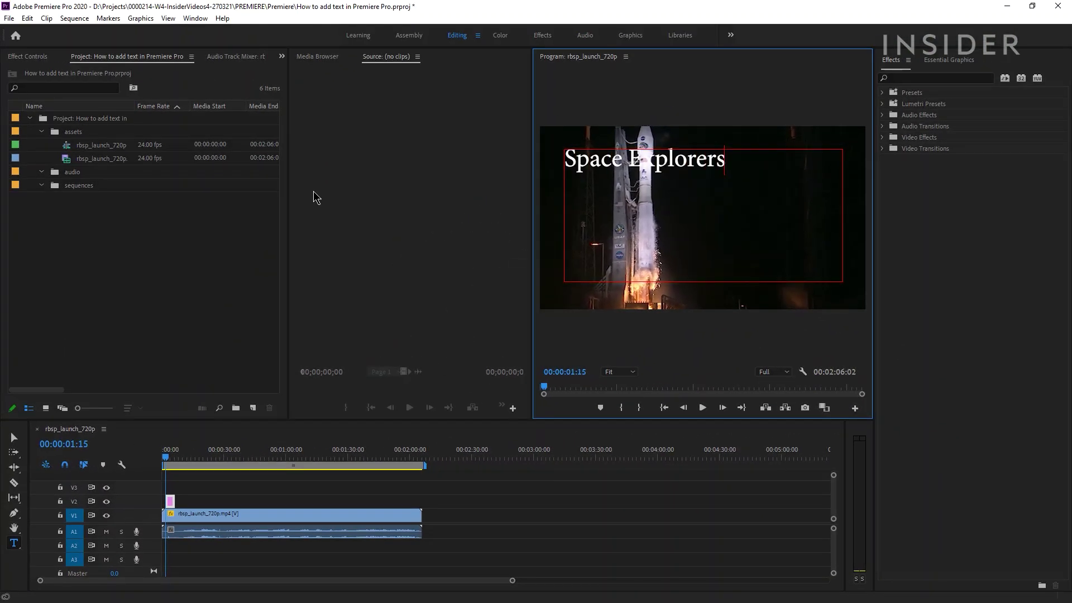
key(Return)
text(Part I)
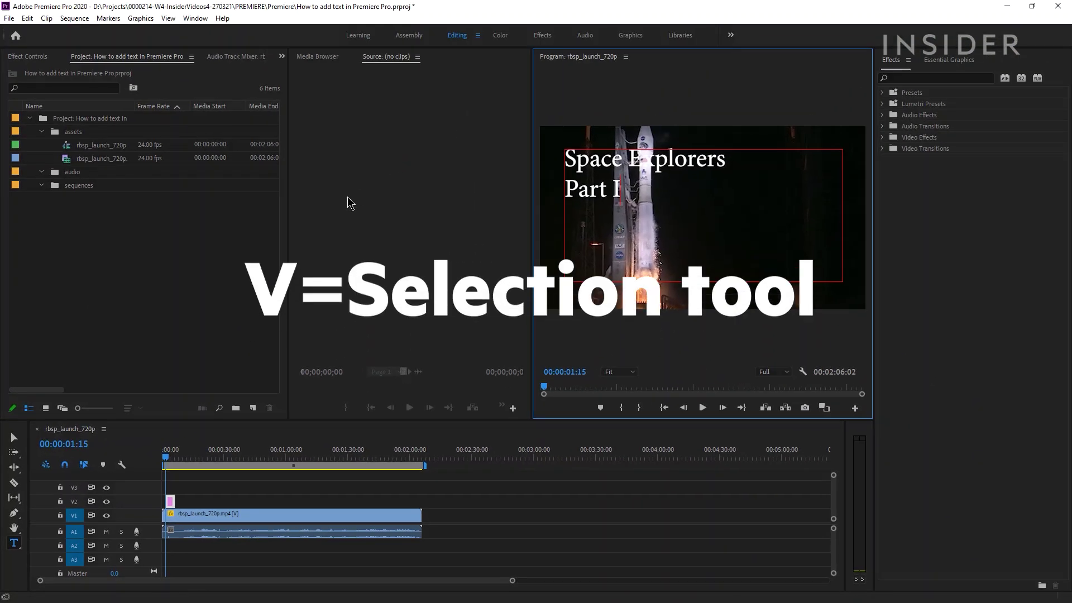
key(v)
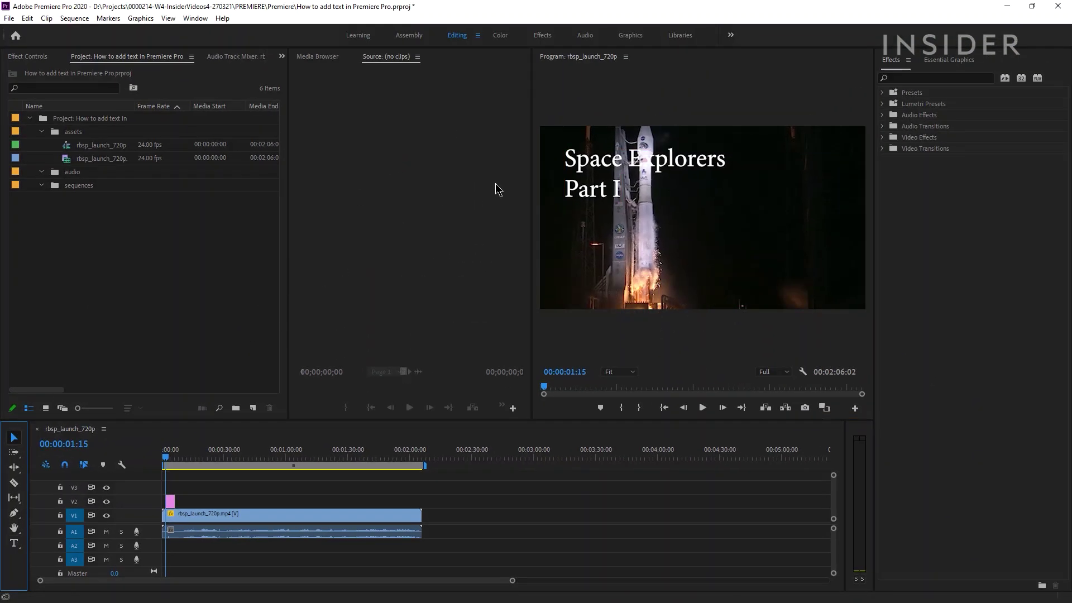
- Shrink the title's text box and move it right of the rocket, slightly lower
click(582, 160)
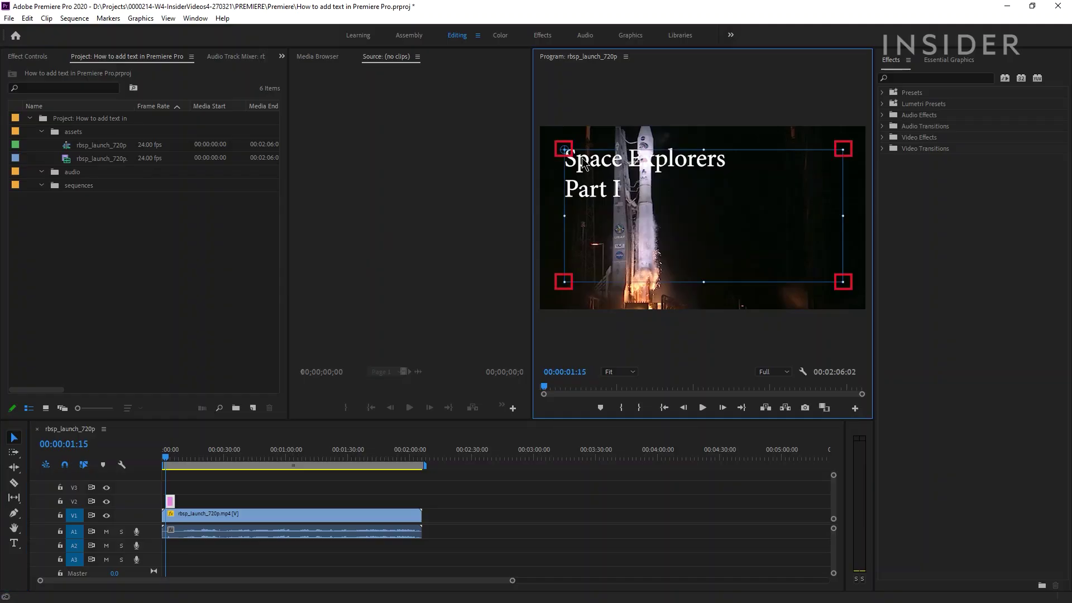
drag(843, 282, 732, 208)
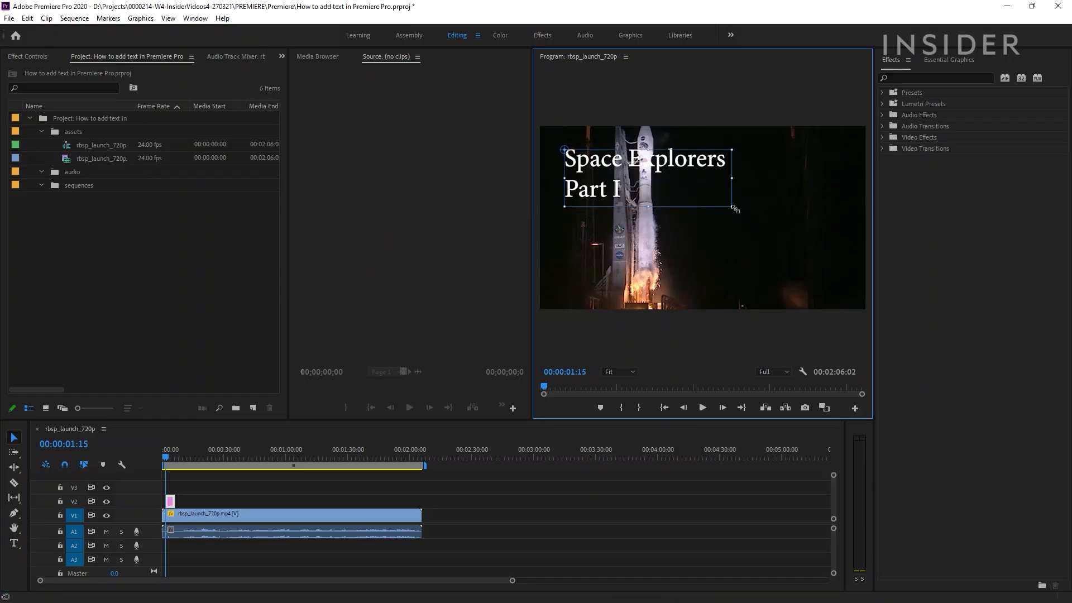
drag(667, 169, 782, 213)
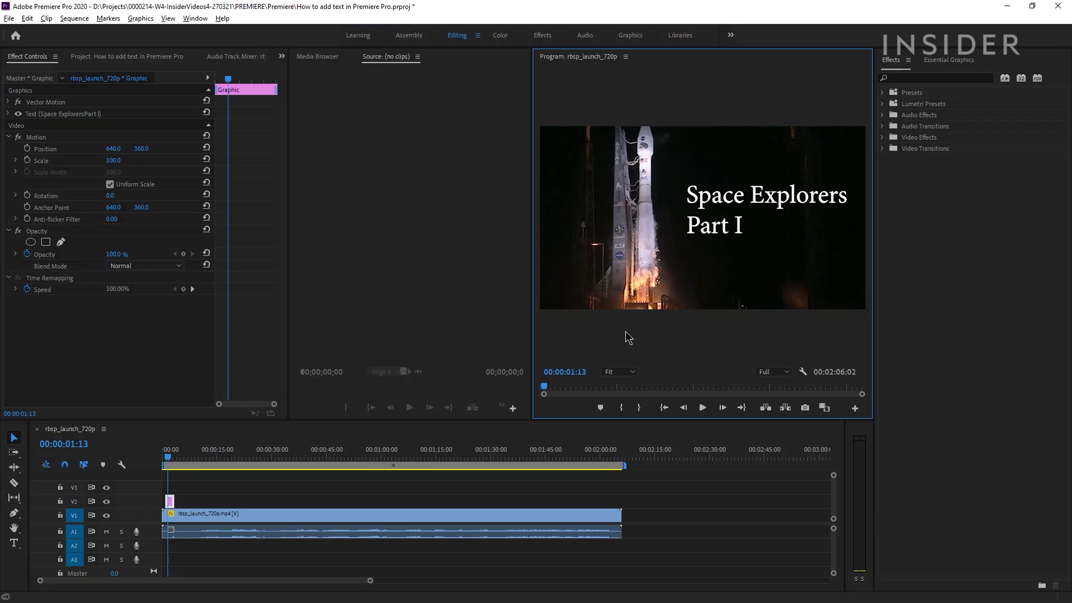
click(703, 230)
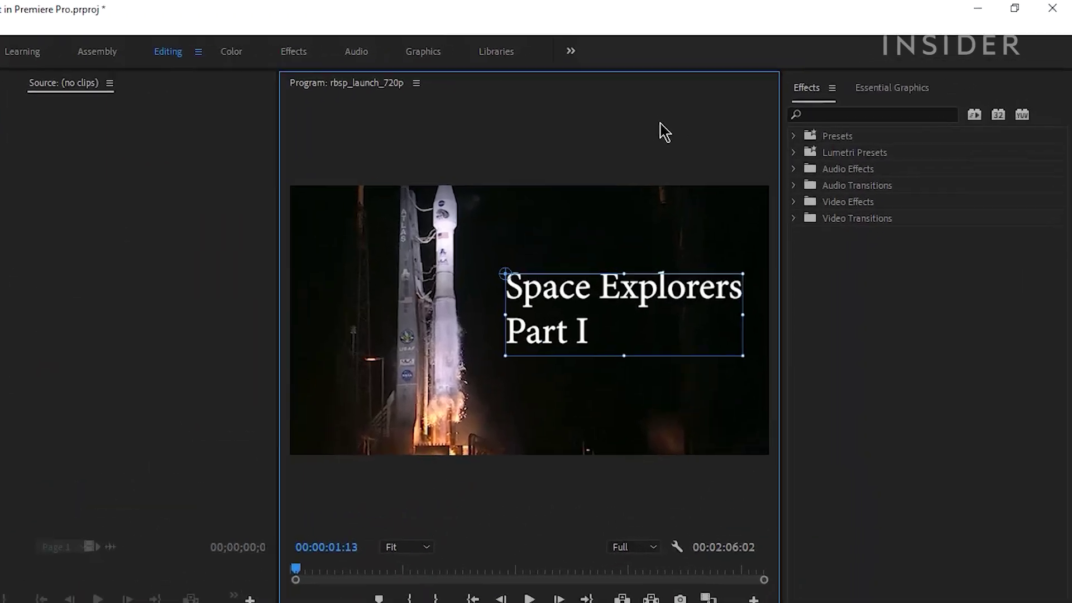
click(908, 95)
- Set the title to Gotham size 97, centre-aligned, then centre it vertically and horizontally
click(849, 124)
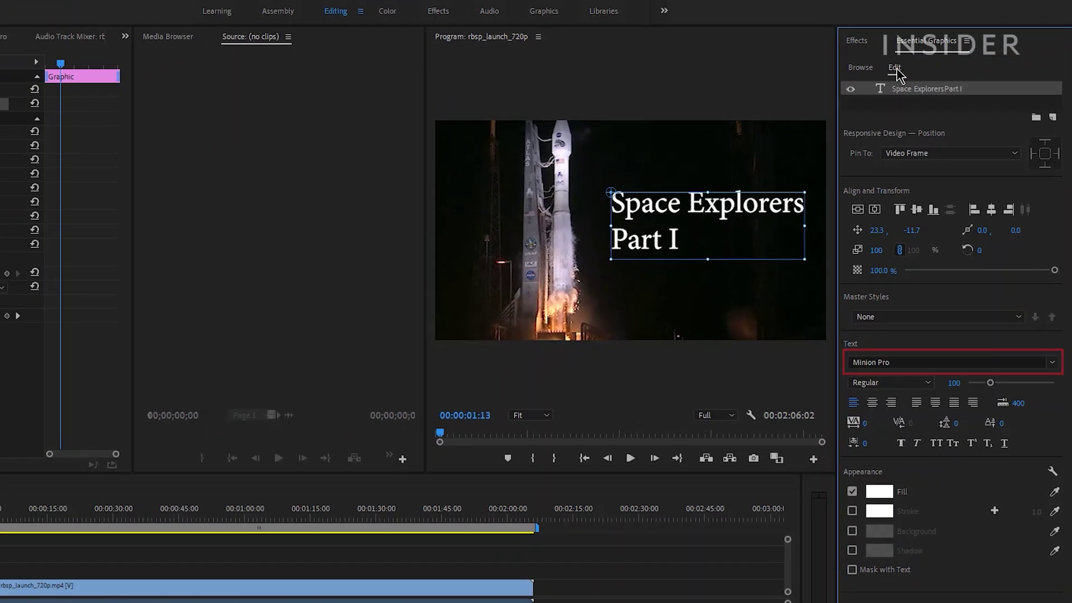
click(949, 362)
scroll(978, 477, up, 10)
click(905, 432)
drag(990, 382, 978, 383)
click(872, 403)
click(872, 404)
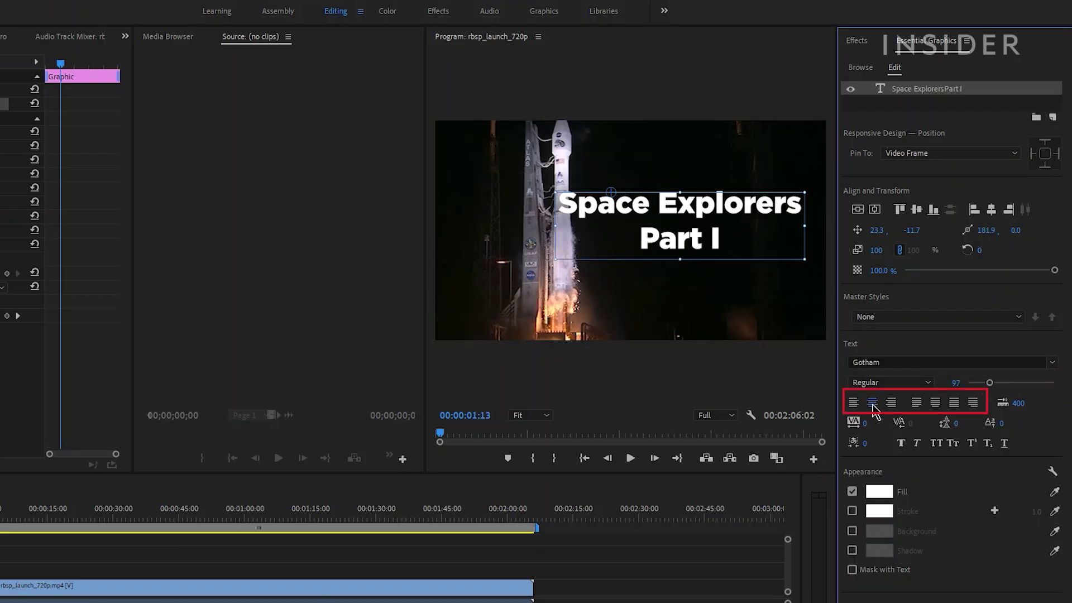
click(889, 407)
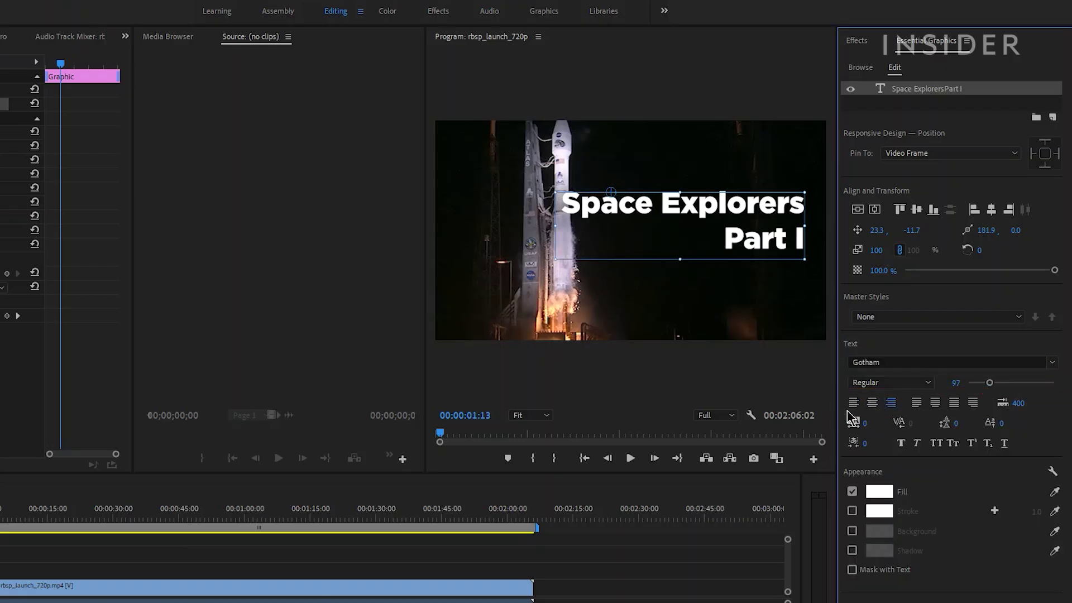
click(872, 403)
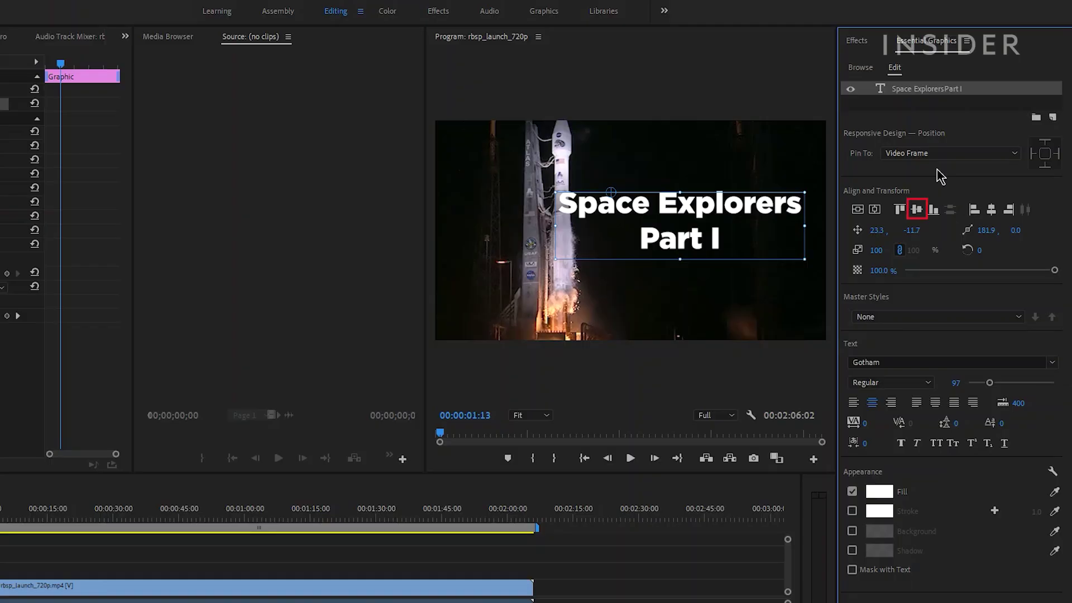
click(917, 209)
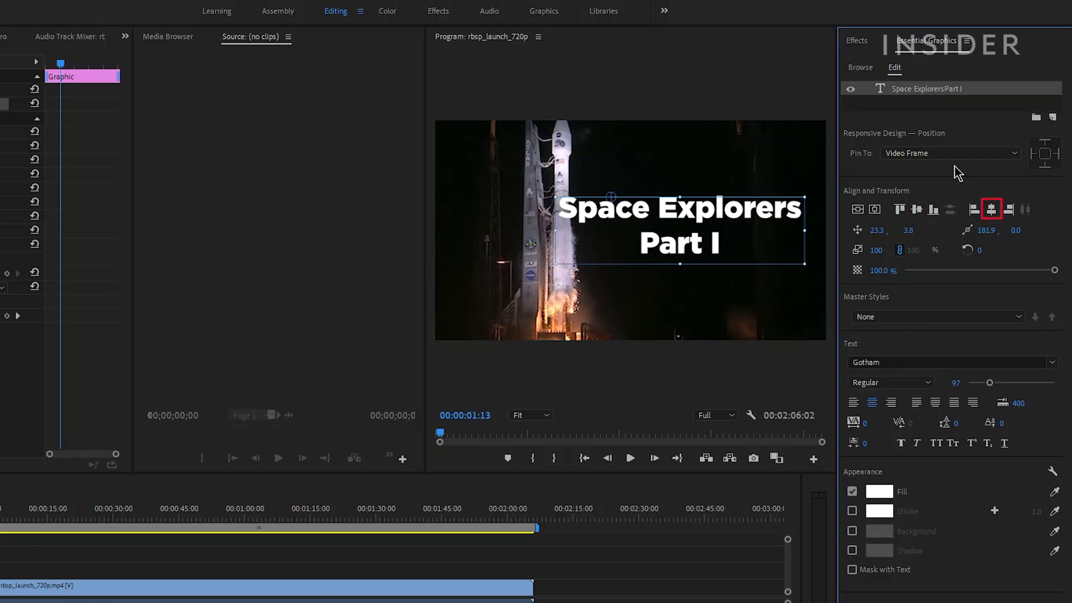
click(989, 210)
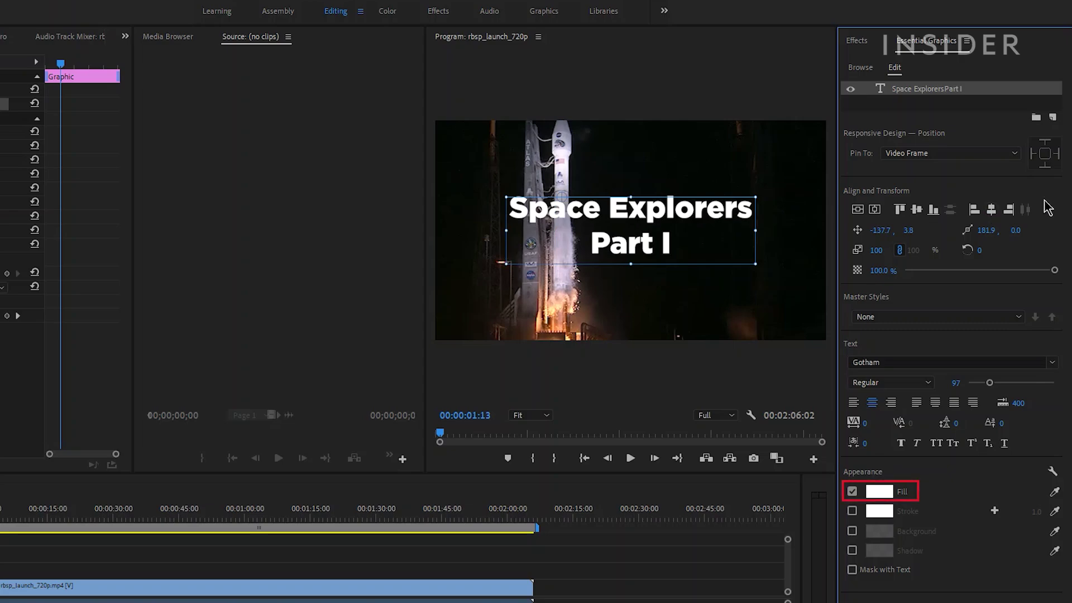
- Give the title a bright yellow fill
click(881, 492)
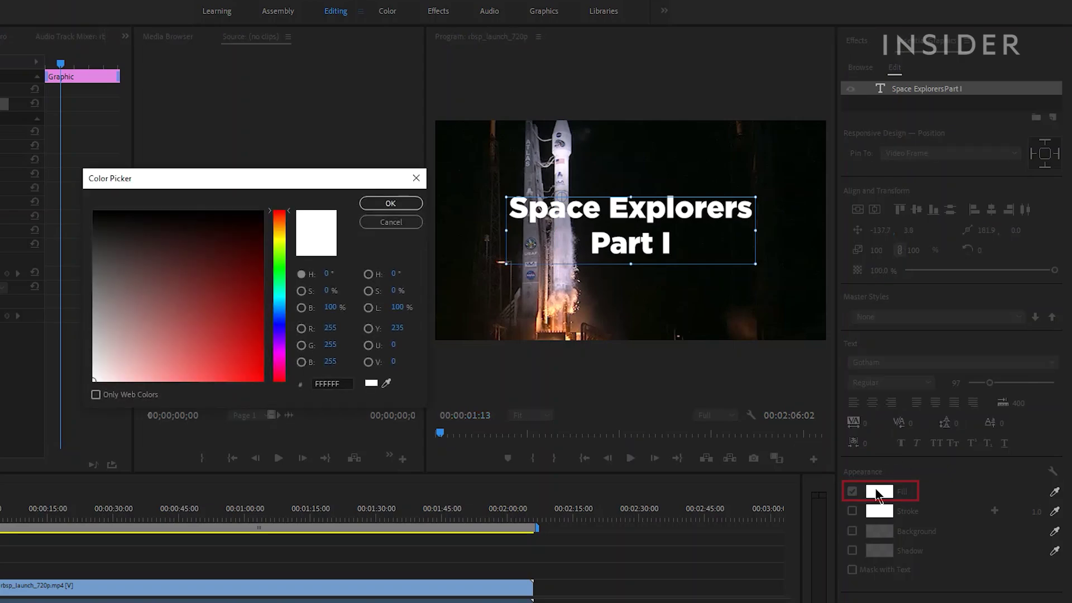
click(283, 239)
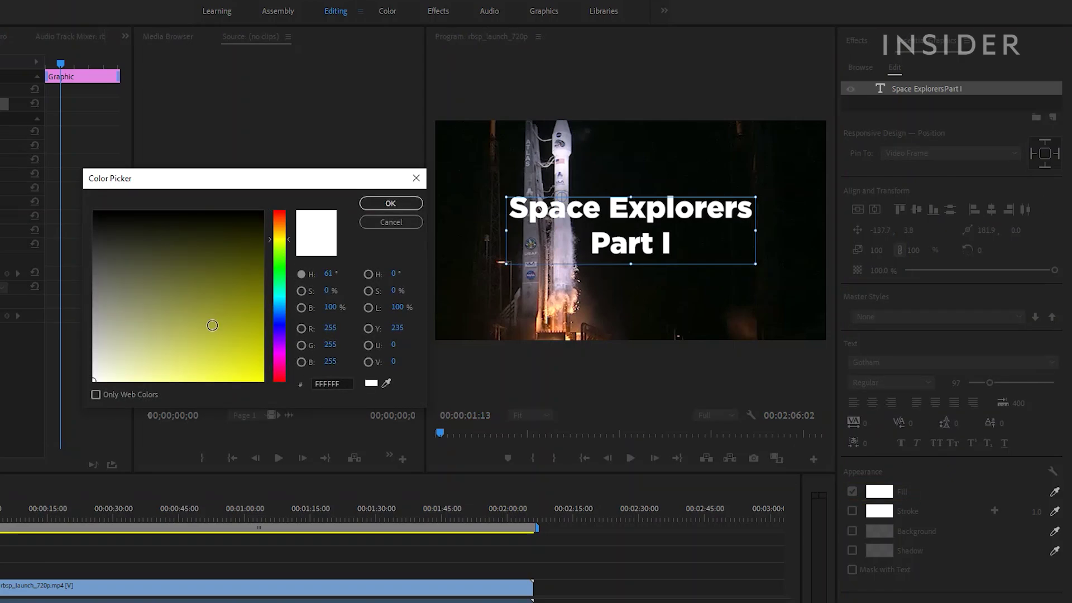
drag(212, 325, 348, 418)
click(384, 204)
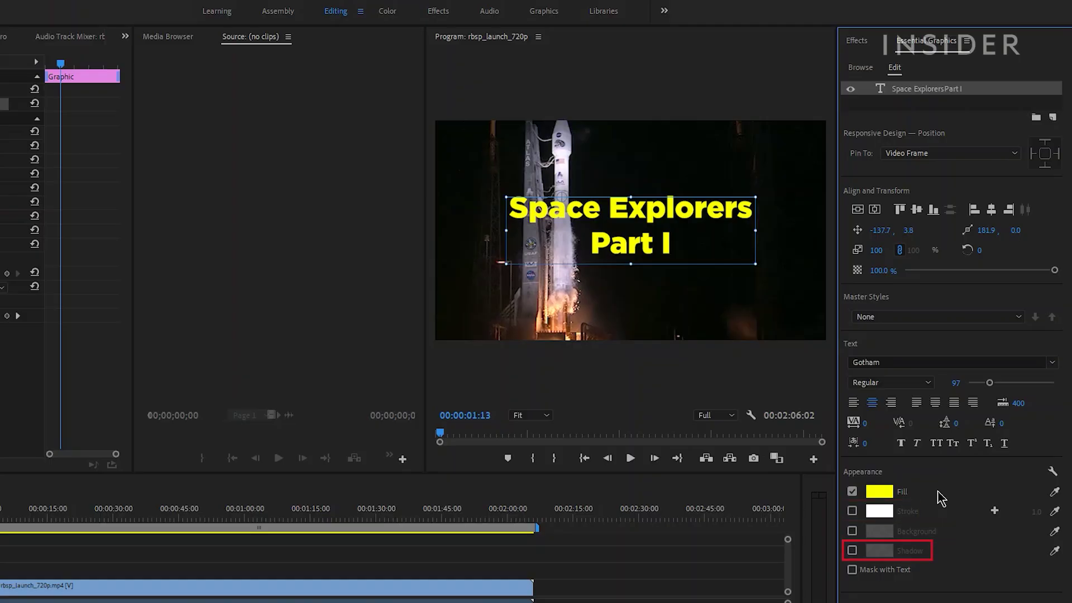
- Add a red CB0000 stroke with width 36 to the title
click(879, 510)
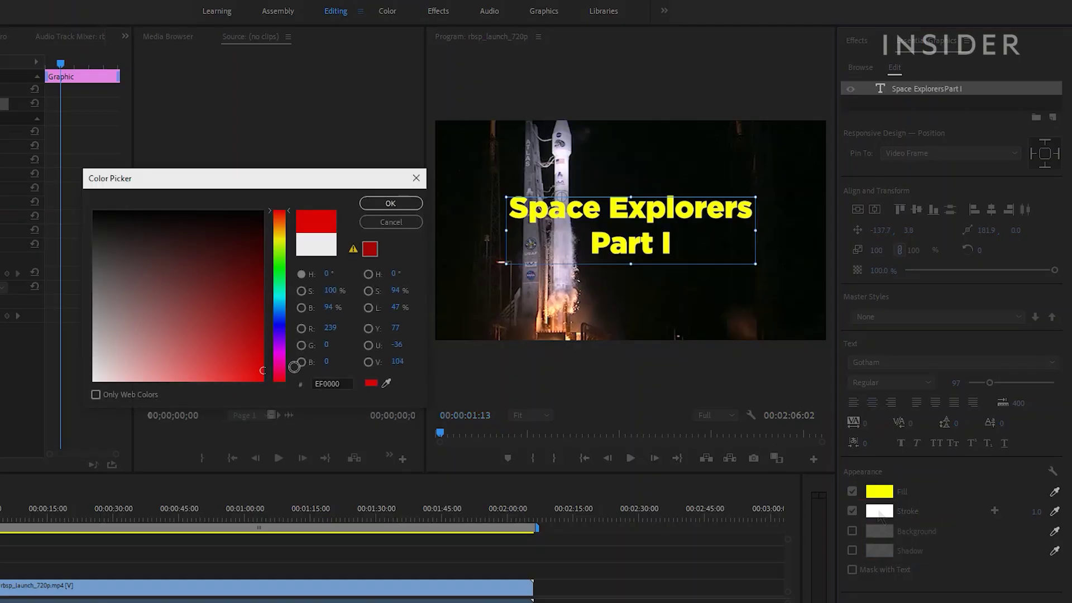
click(390, 204)
mouse_move(1032, 512)
mouse_down()
mouse_move(1052, 513)
mouse_move(1042, 513)
mouse_up()
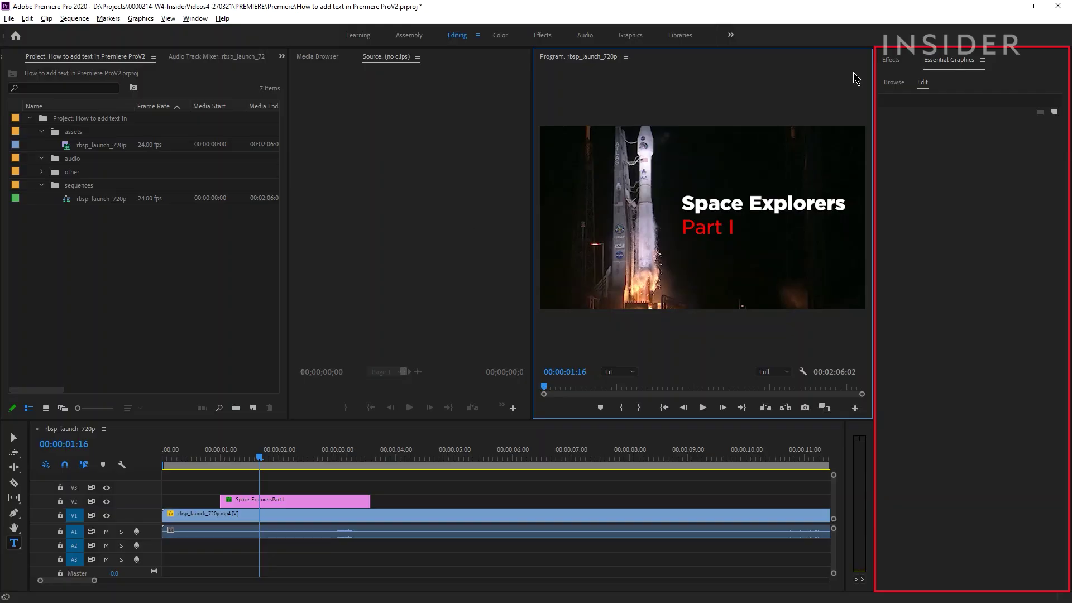
- Add a Cross Dissolve to the title clip's start and shorten it to 10 frames
click(891, 59)
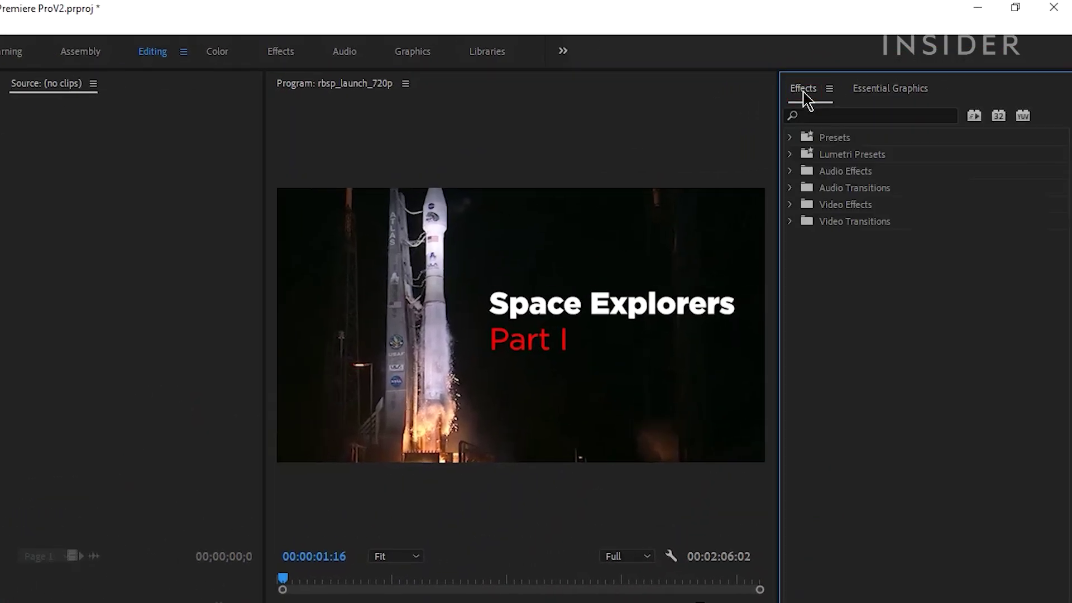
click(790, 221)
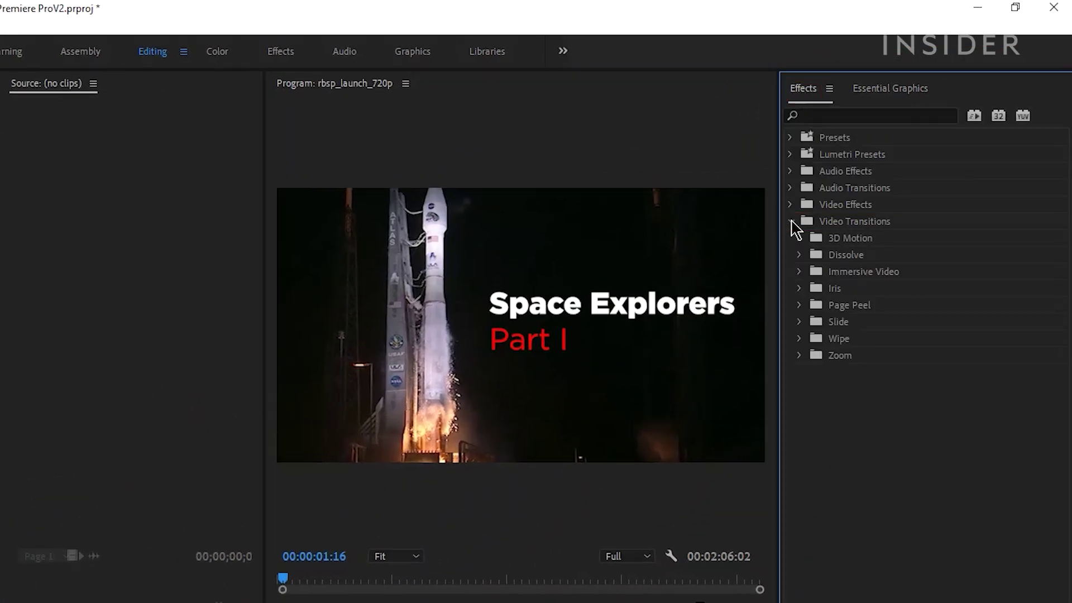
click(799, 255)
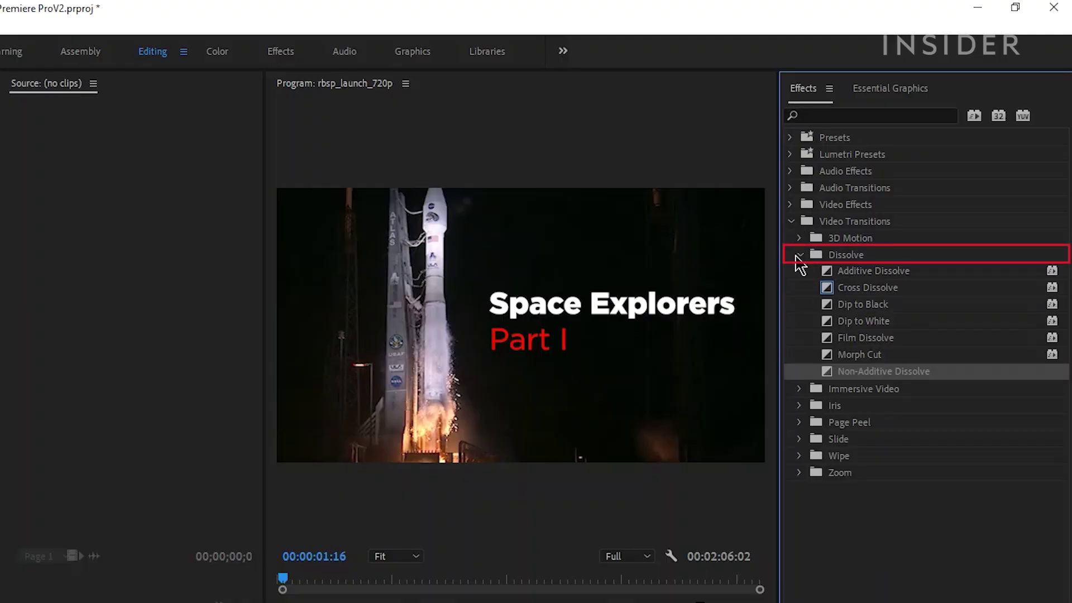
click(826, 288)
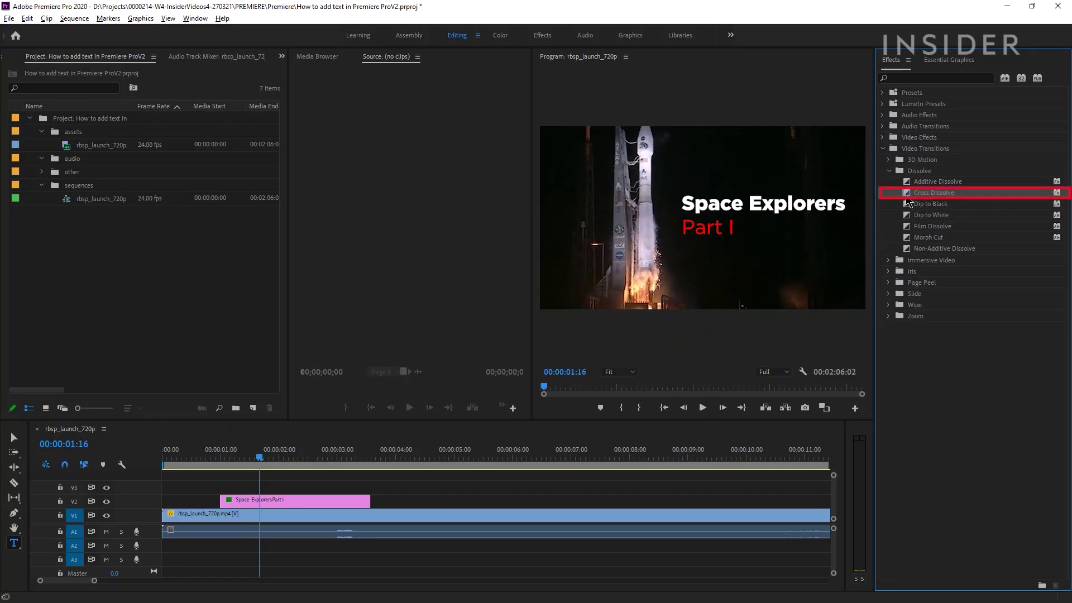
drag(907, 198, 226, 501)
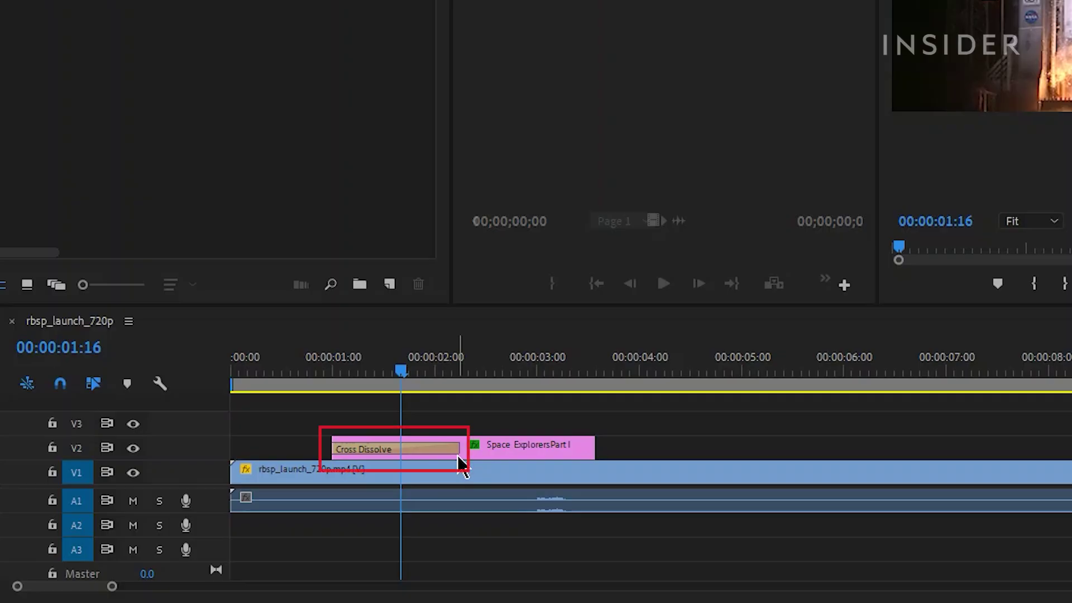
click(456, 450)
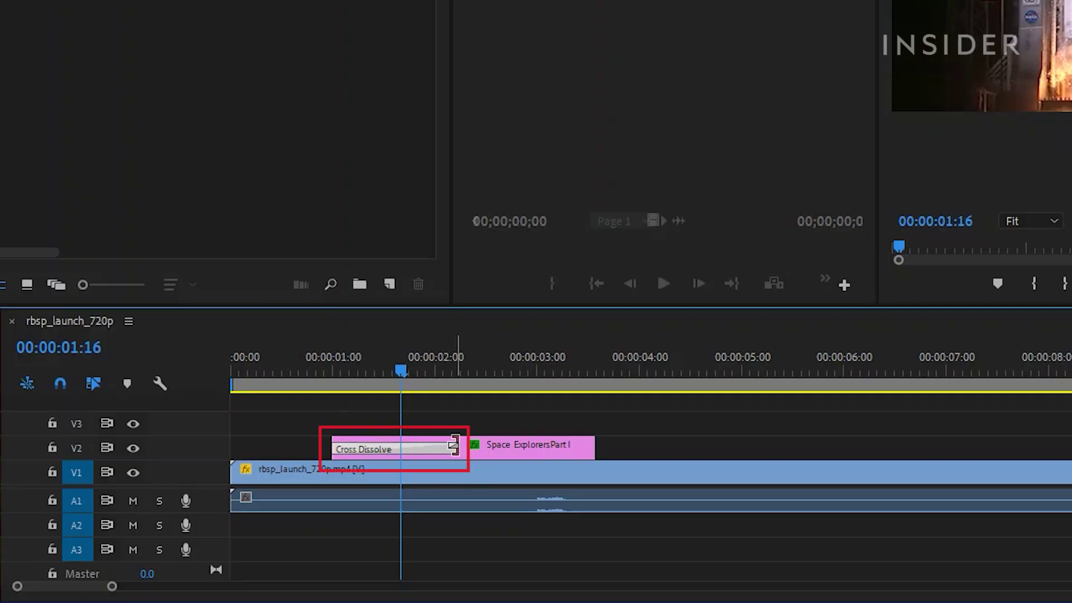
drag(453, 447, 350, 455)
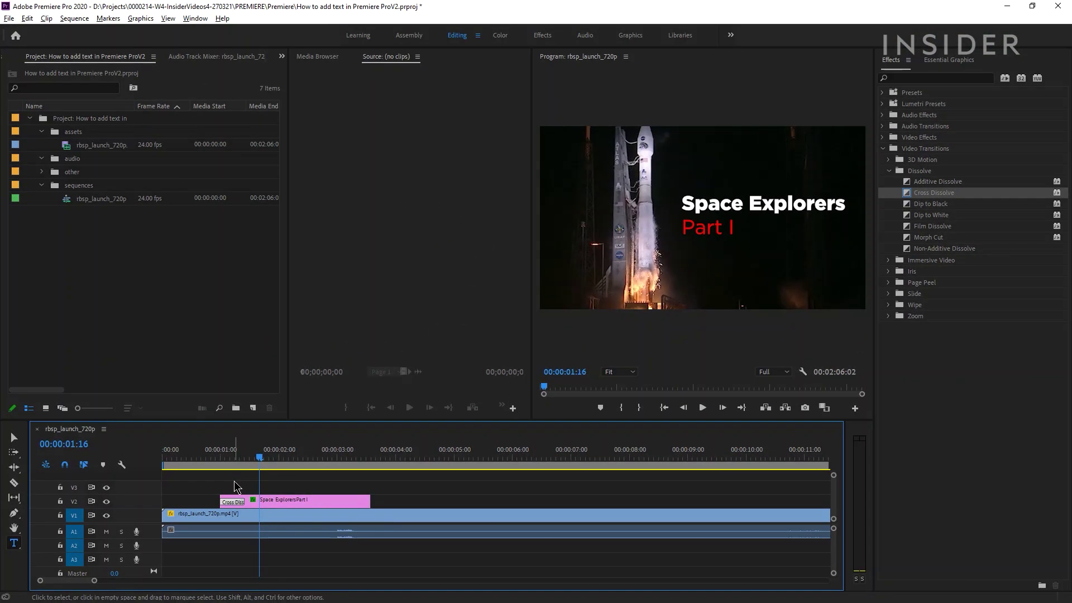
- Add a shortened Cross Dissolve to the title clip's end and play back the fades
drag(232, 501, 369, 501)
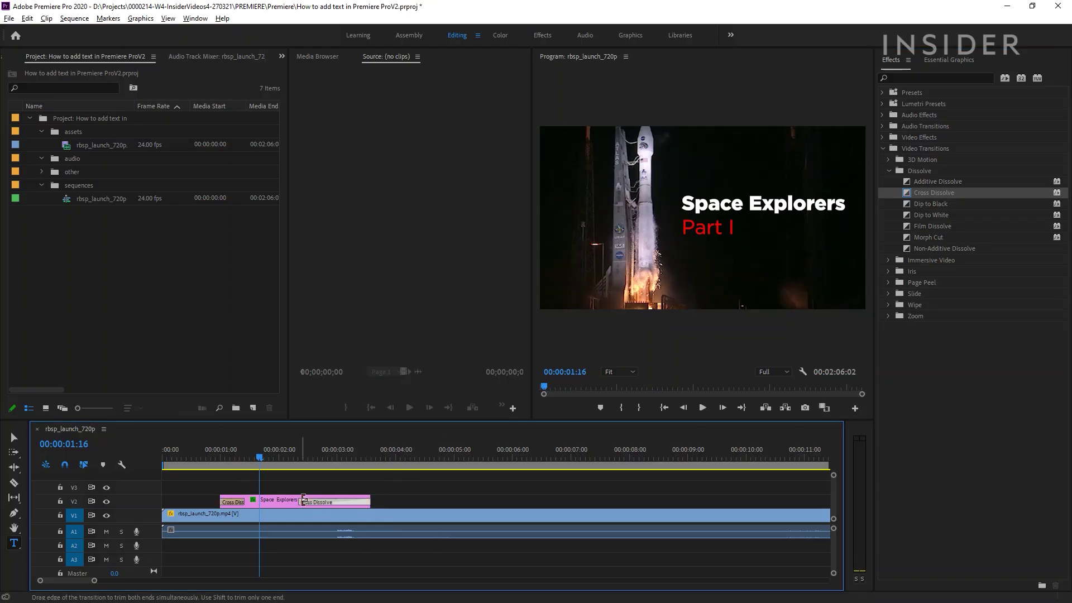
drag(305, 500, 350, 501)
click(201, 460)
key(space)
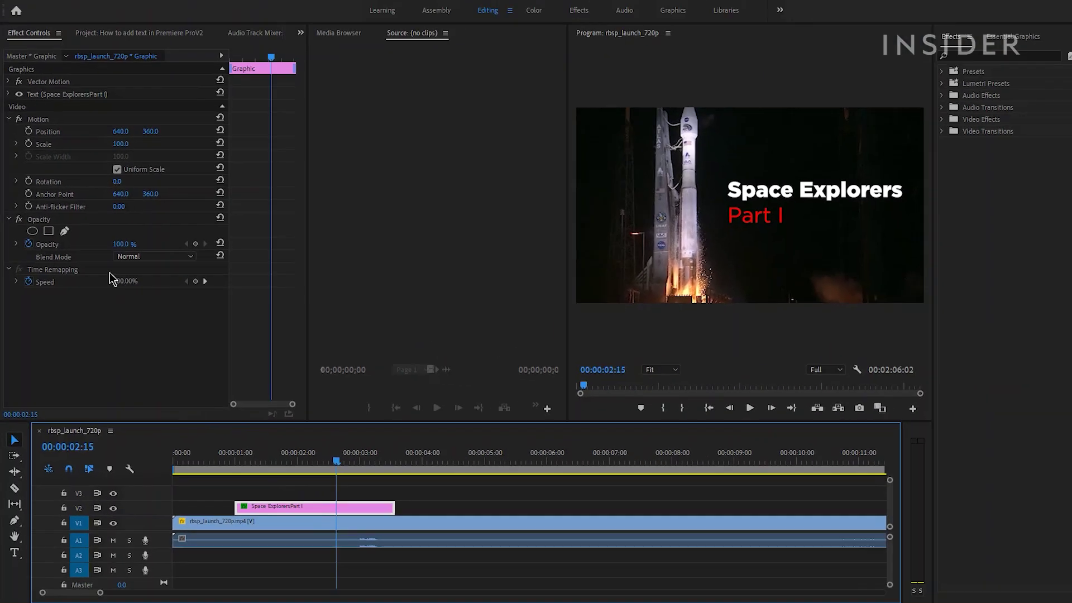
- Add a rectangle opacity mask to the title and fit it around 'Space Explorers'
click(47, 242)
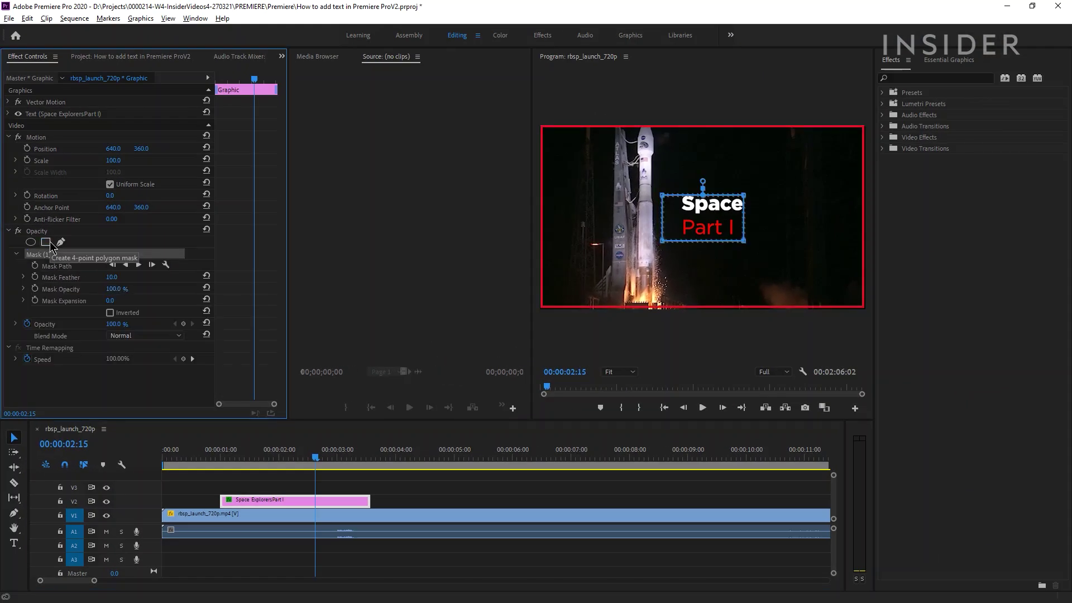
drag(701, 219, 647, 208)
drag(798, 242, 860, 212)
drag(797, 195, 860, 191)
drag(716, 195, 669, 214)
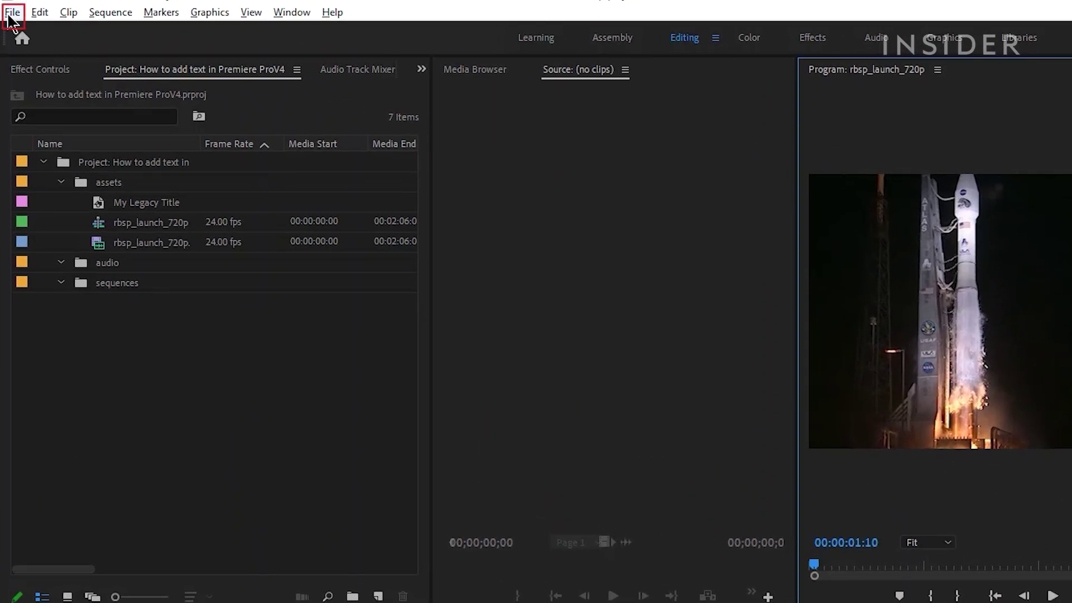
- Create a new legacy title named 'My Title'
click(10, 17)
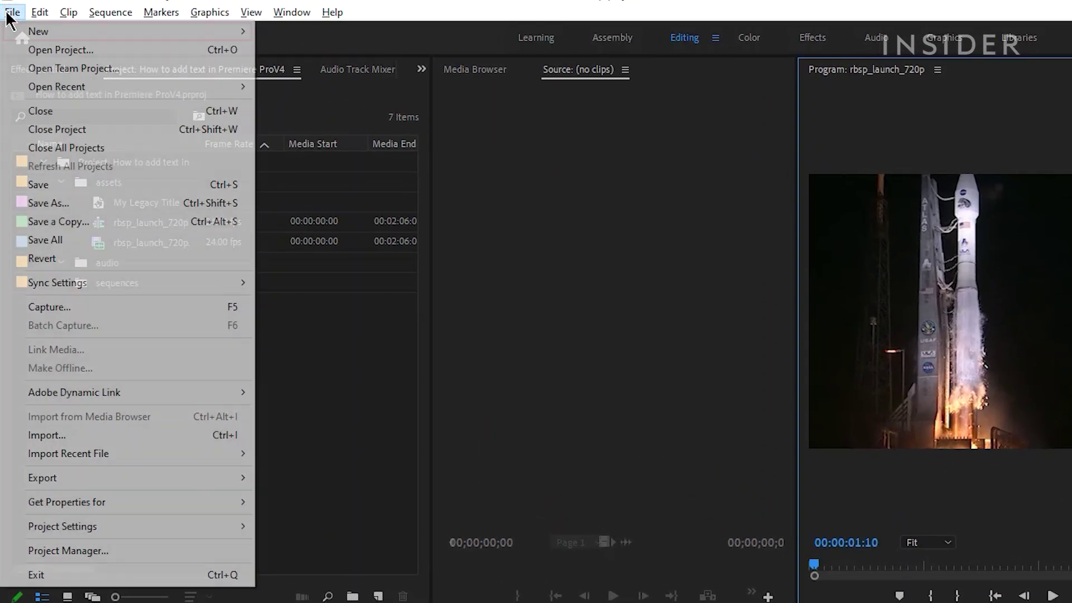
mouse_move(34, 31)
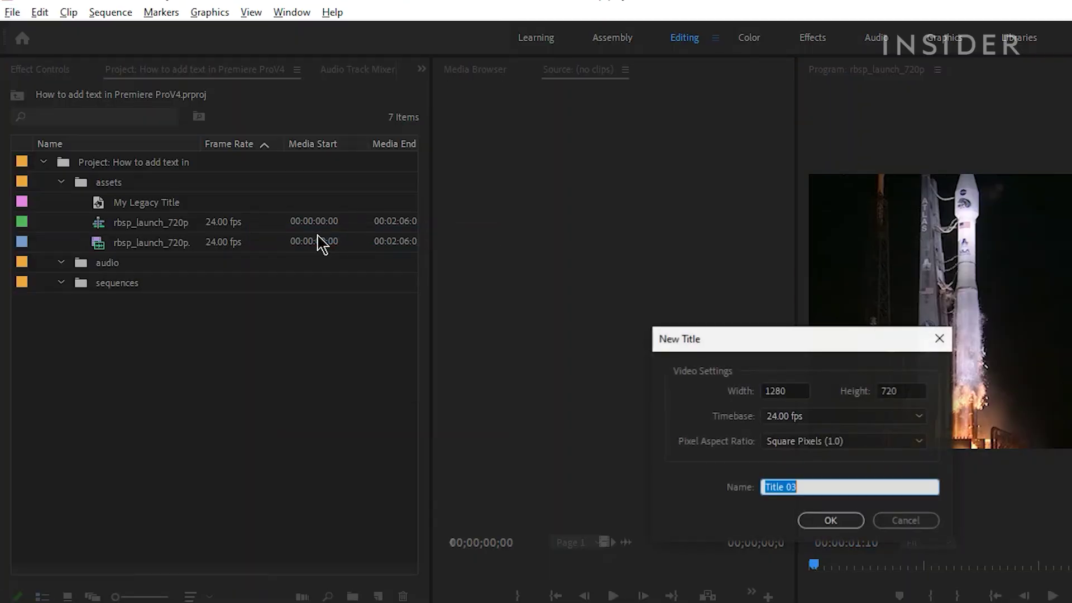
text(My)
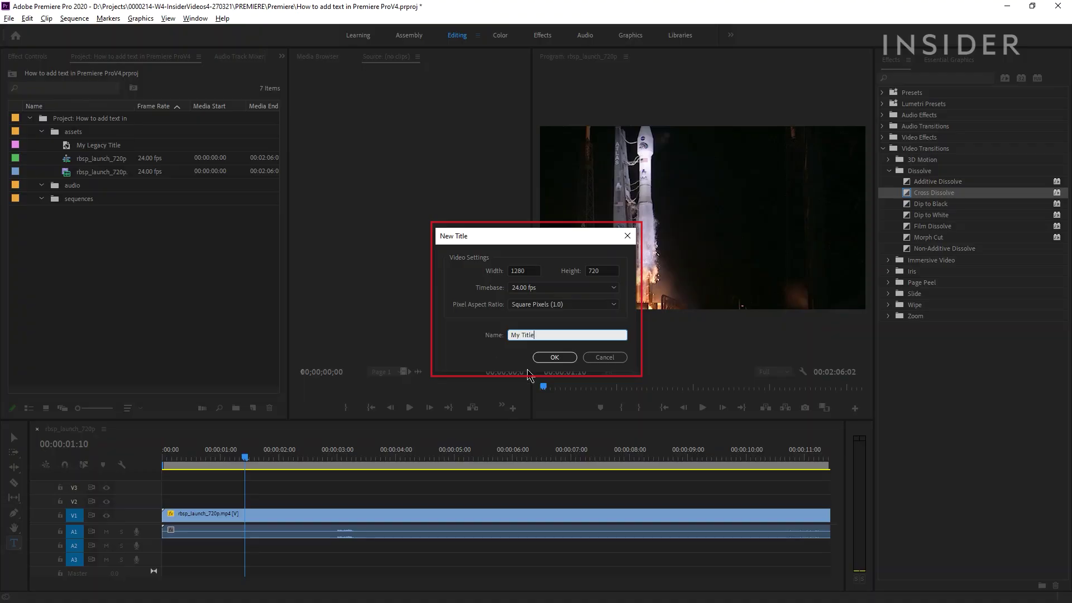
click(555, 357)
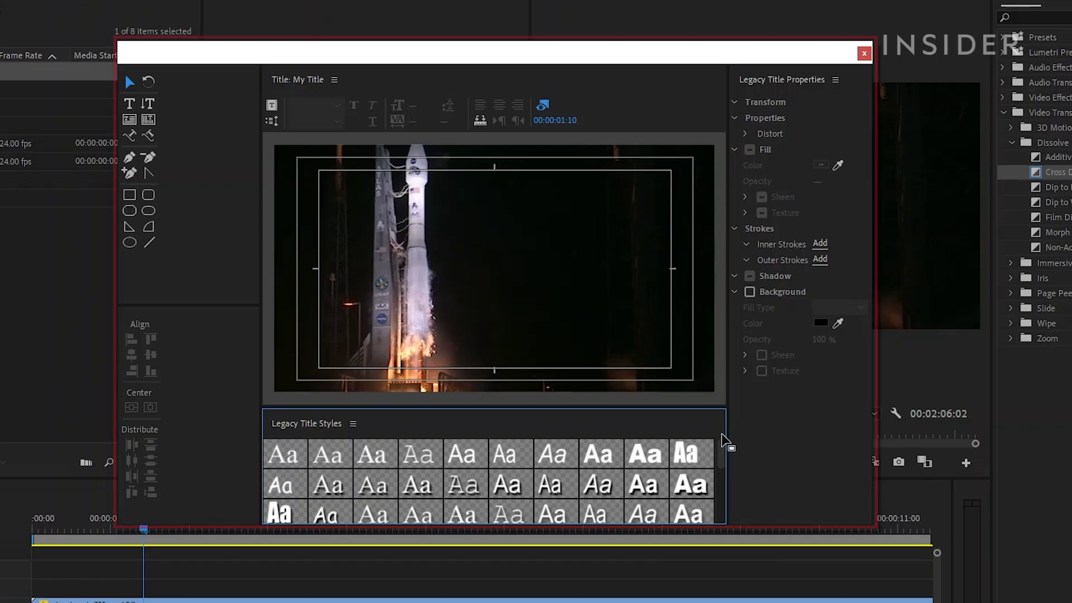
- Type 'Space Explorers' and 'Part 1' on two lines, nudge them into place, and close the editor
click(453, 223)
text(Space Explorers)
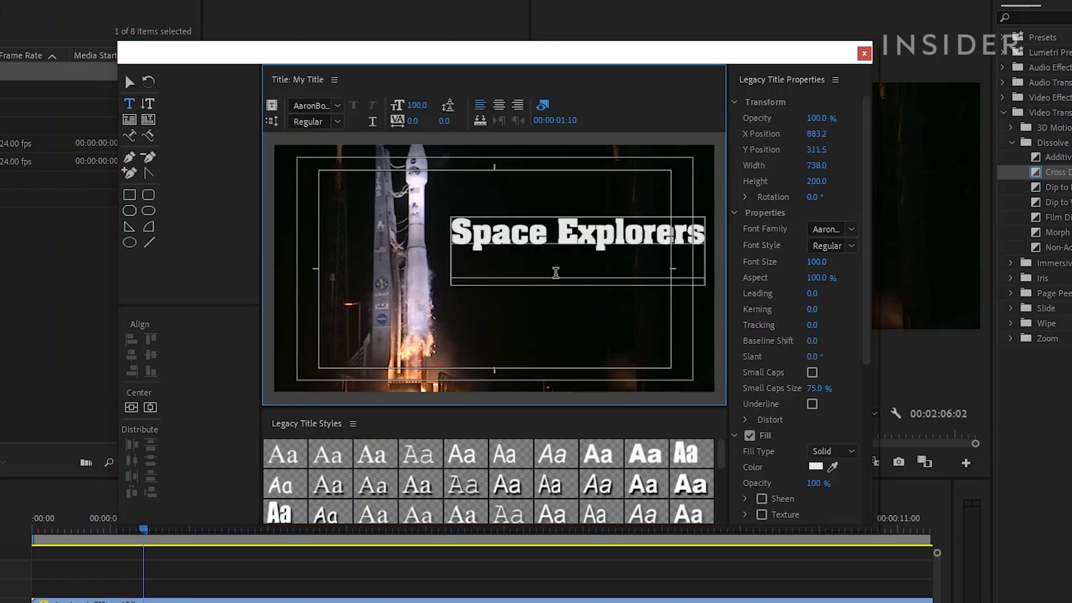
key(Return)
text(Part 1)
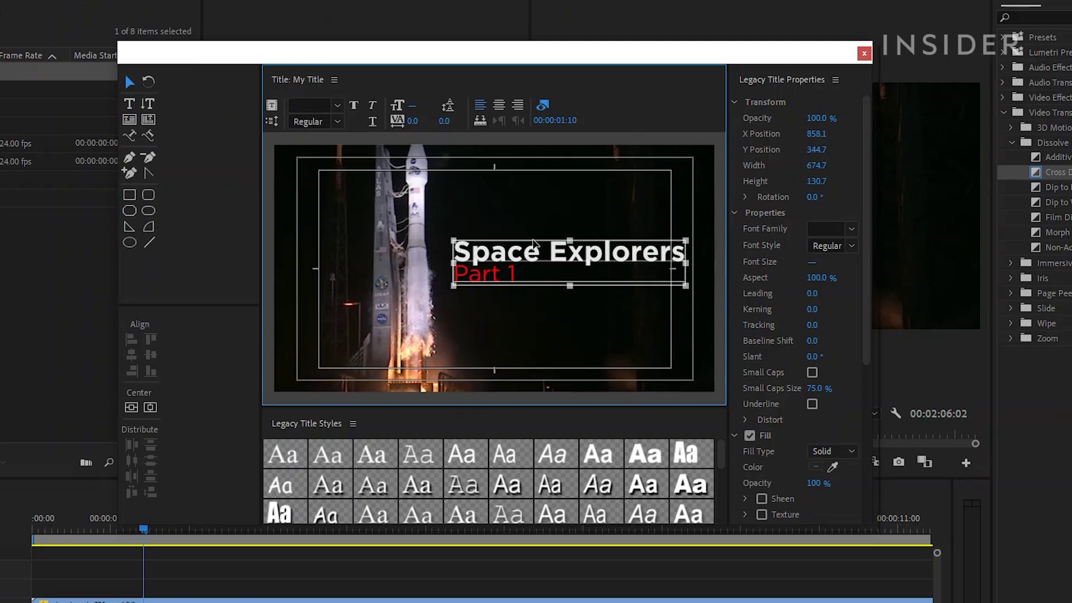
drag(533, 240, 531, 245)
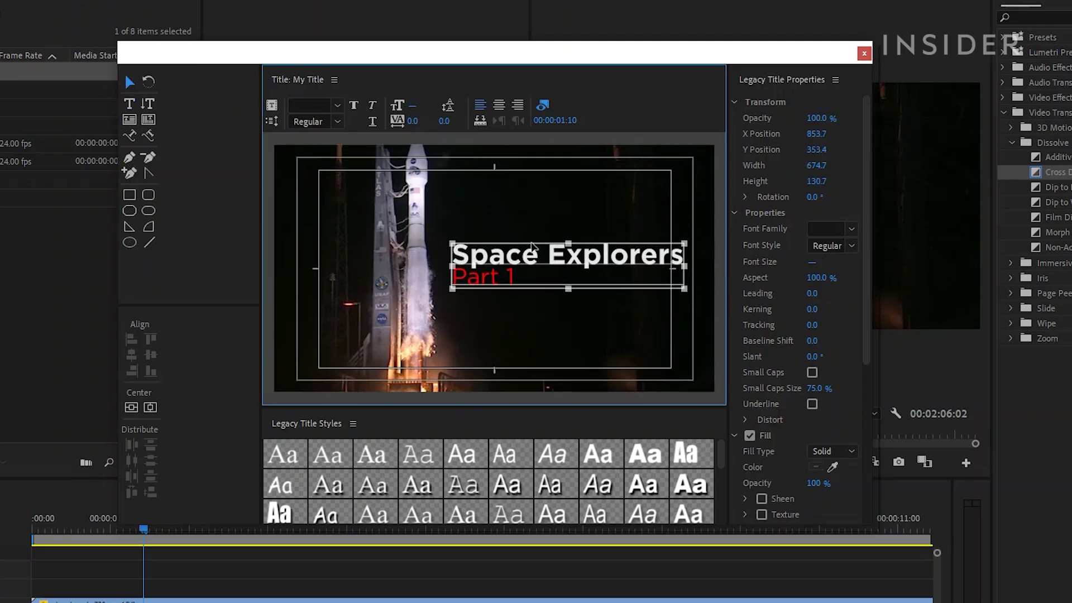
click(864, 54)
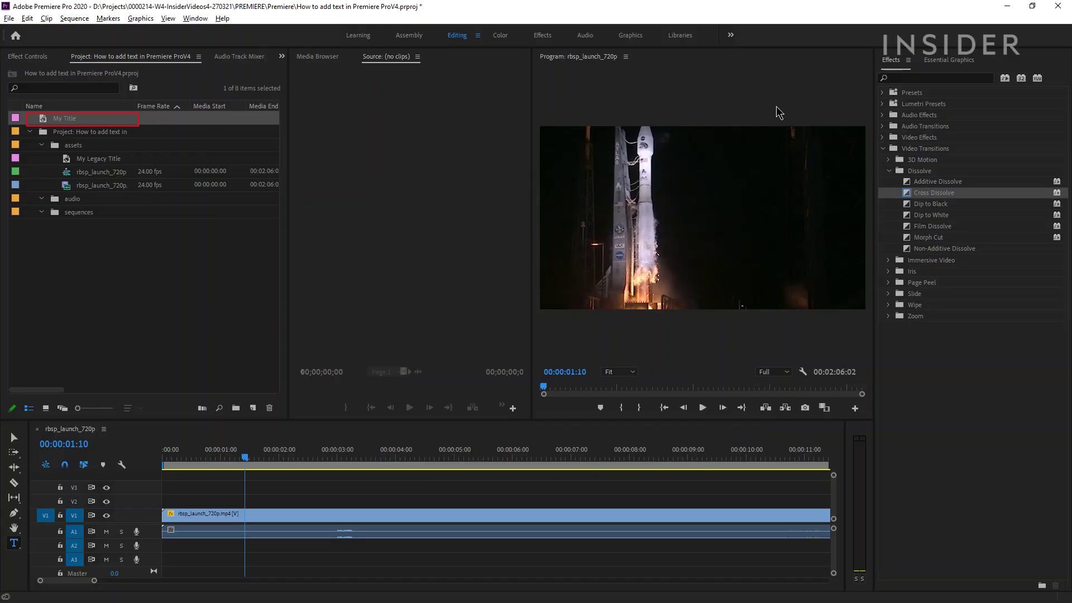
- Drop My Title onto V2 above the launch clip and add a Cross Dissolve at its start
drag(73, 117, 227, 499)
drag(906, 196, 246, 501)
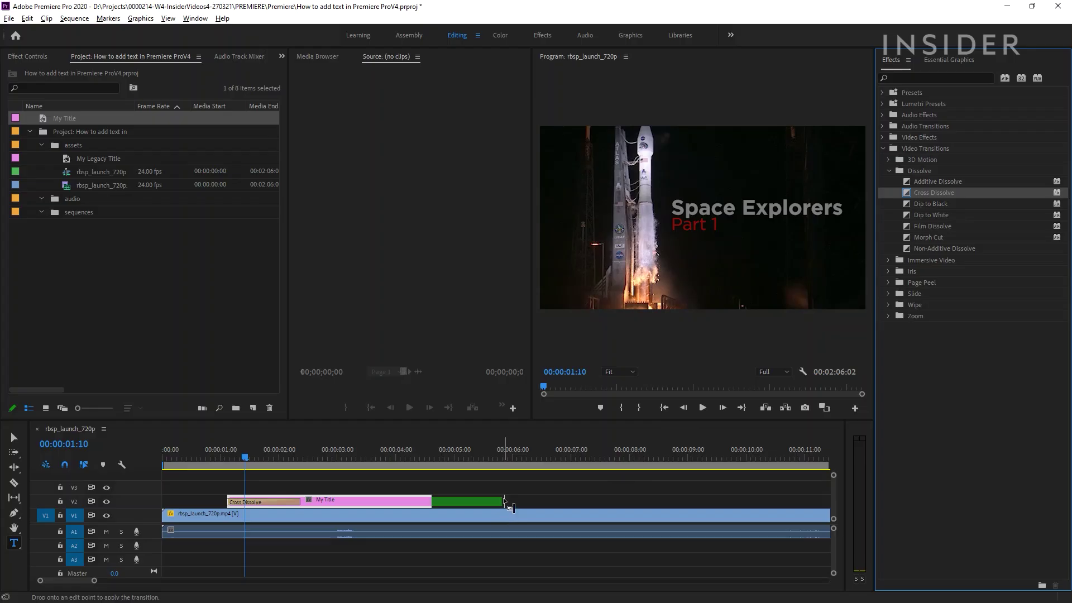